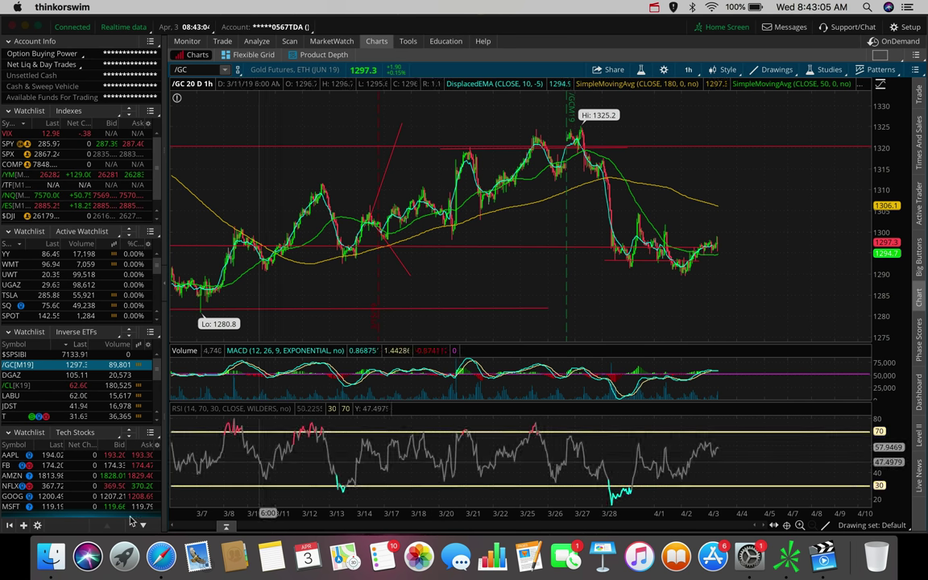
Step: Switch to Safari to review the Pre-Market Trading figures on CNN Business, and return to thinkorswim
{"action": "left_click", "coordinate": [160, 556]}
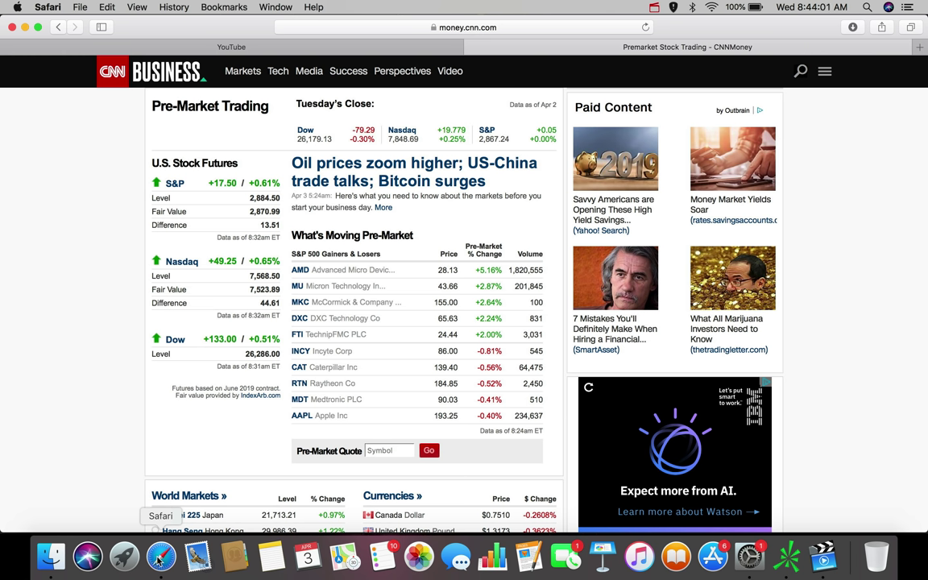
{"action": "left_click", "coordinate": [788, 556]}
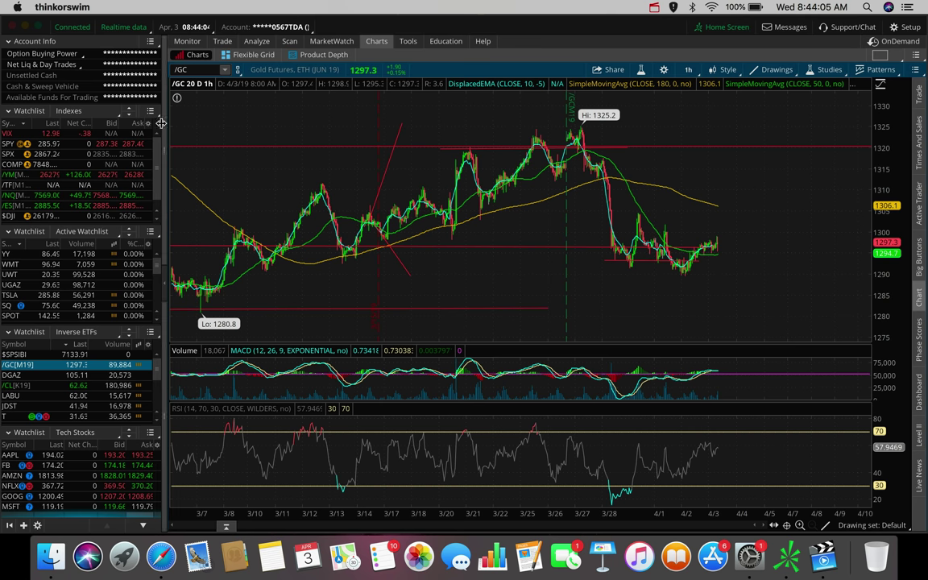
Step: Chart SPX from the Indexes watchlist and view it at 90 D : 2h, ending at 180 D : 4h
{"action": "left_click", "coordinate": [12, 154]}
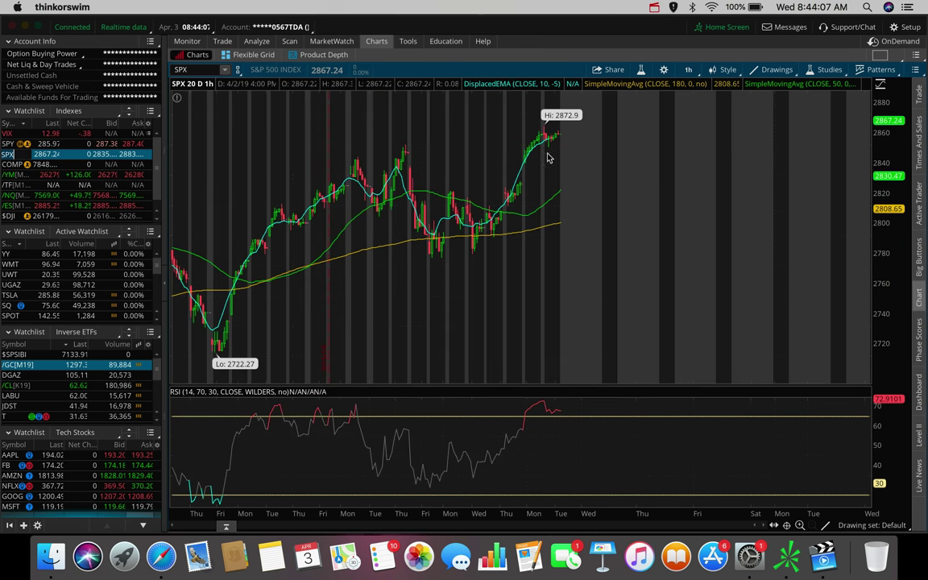
{"action": "left_click", "coordinate": [692, 70]}
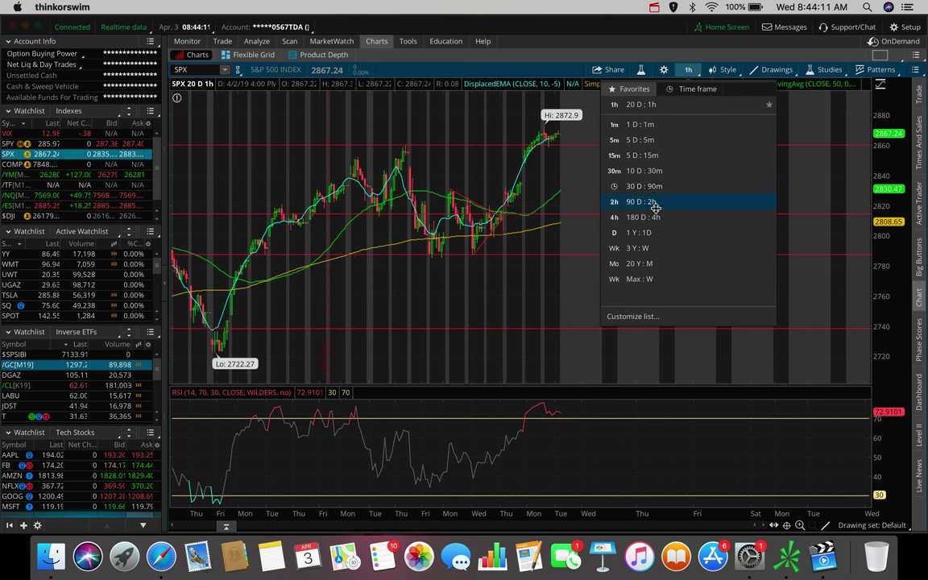
{"action": "left_click", "coordinate": [656, 208]}
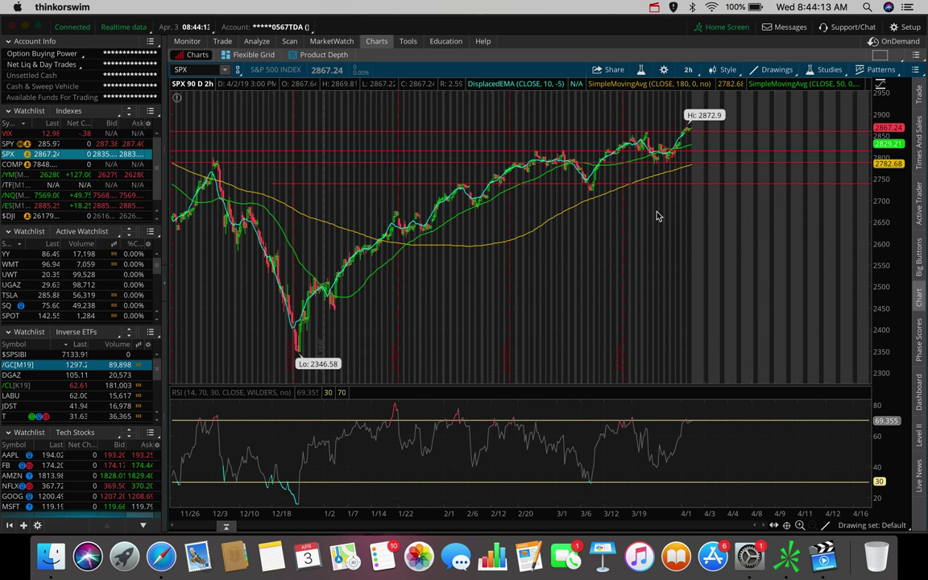
{"action": "left_click", "coordinate": [688, 70]}
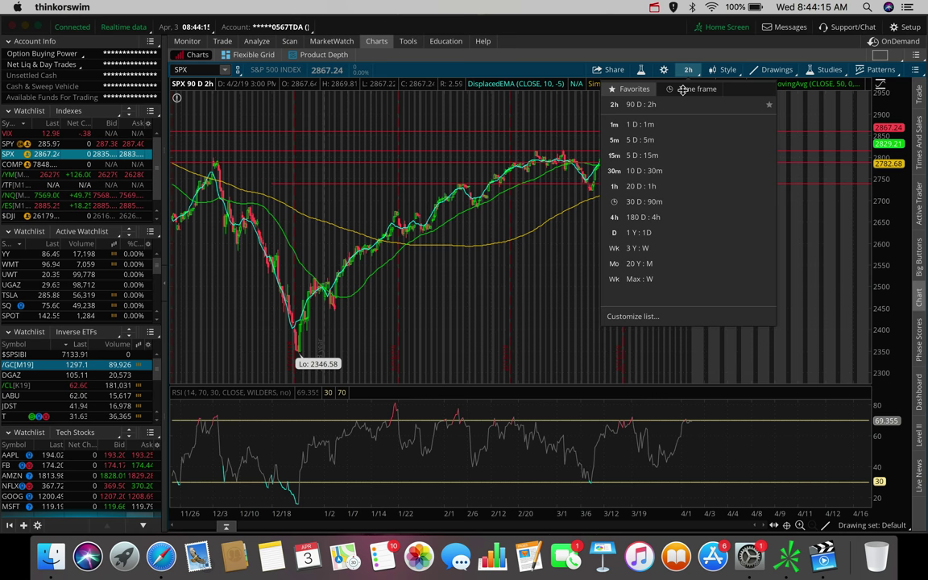
{"action": "left_click", "coordinate": [657, 215]}
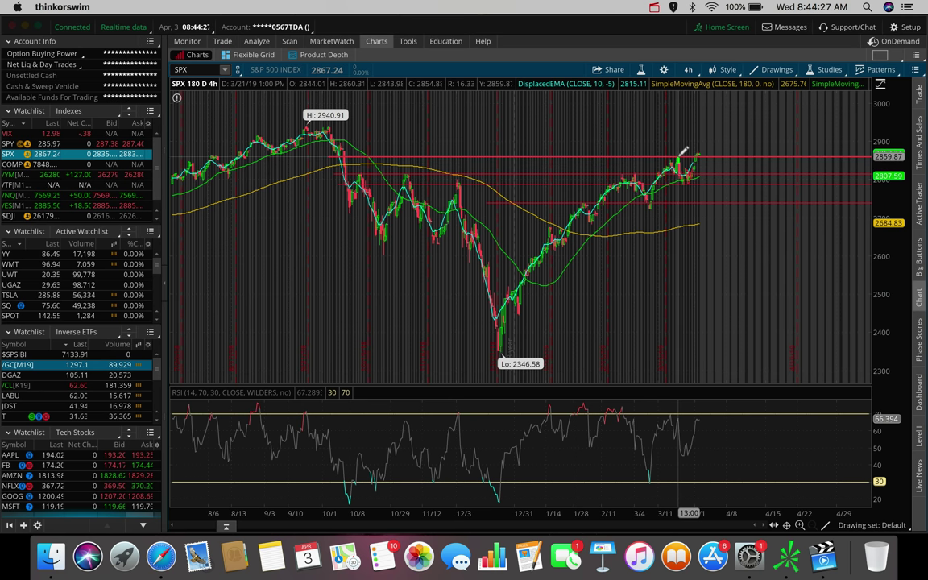
Step: Compare the SPX chart at 1 D : 1m and 5 D : 5m, and return it to 180 D : 4h
{"action": "left_click", "coordinate": [688, 69]}
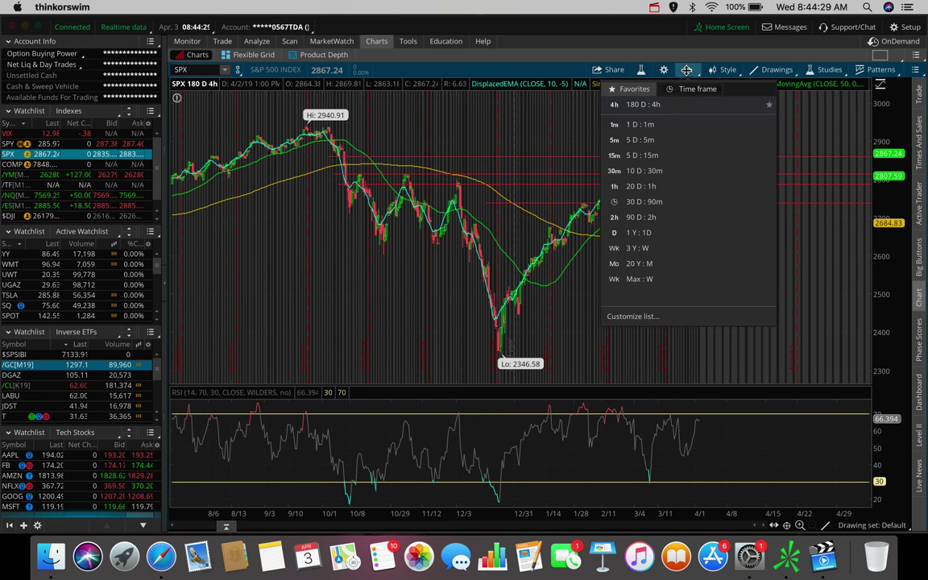
{"action": "left_click", "coordinate": [671, 116]}
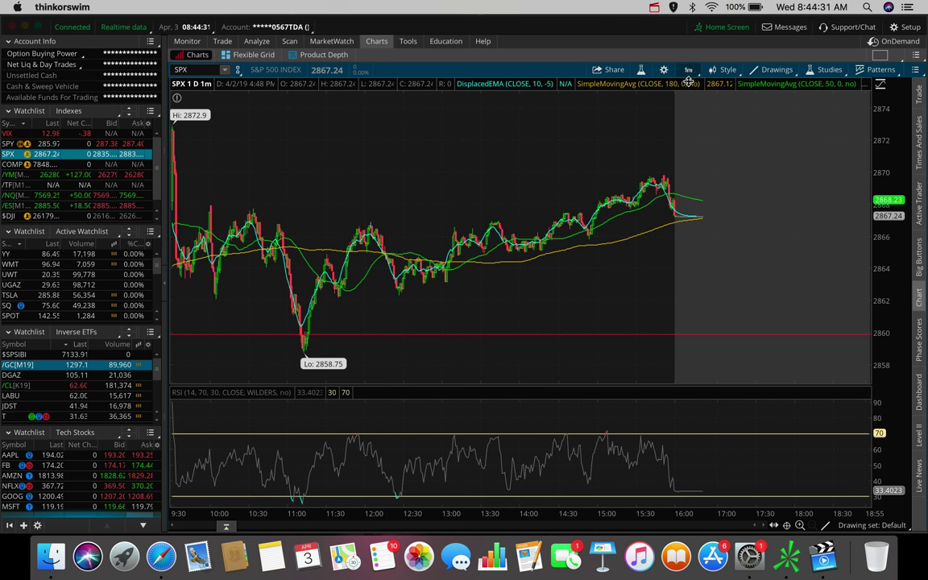
{"action": "left_click", "coordinate": [688, 69]}
{"action": "left_click", "coordinate": [672, 125]}
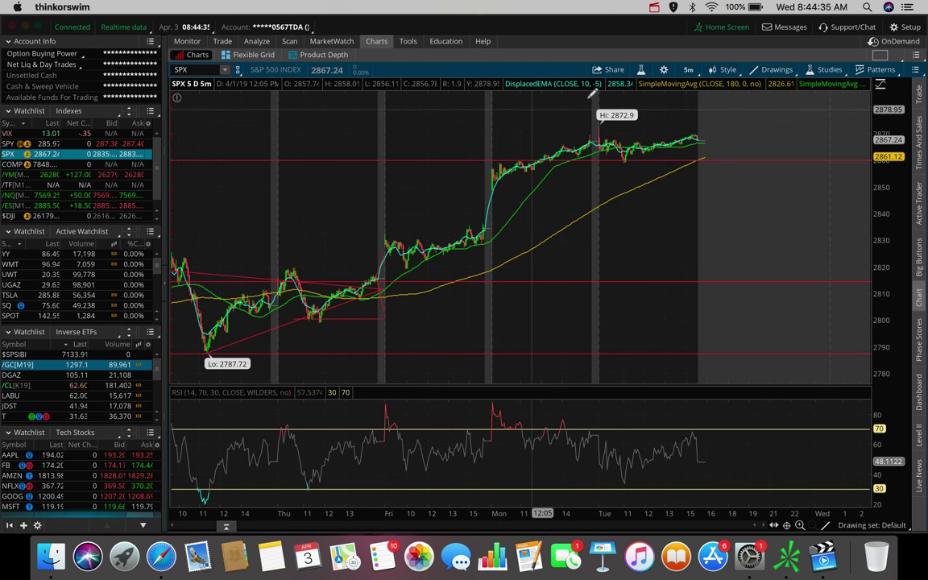
{"action": "left_click", "coordinate": [688, 70]}
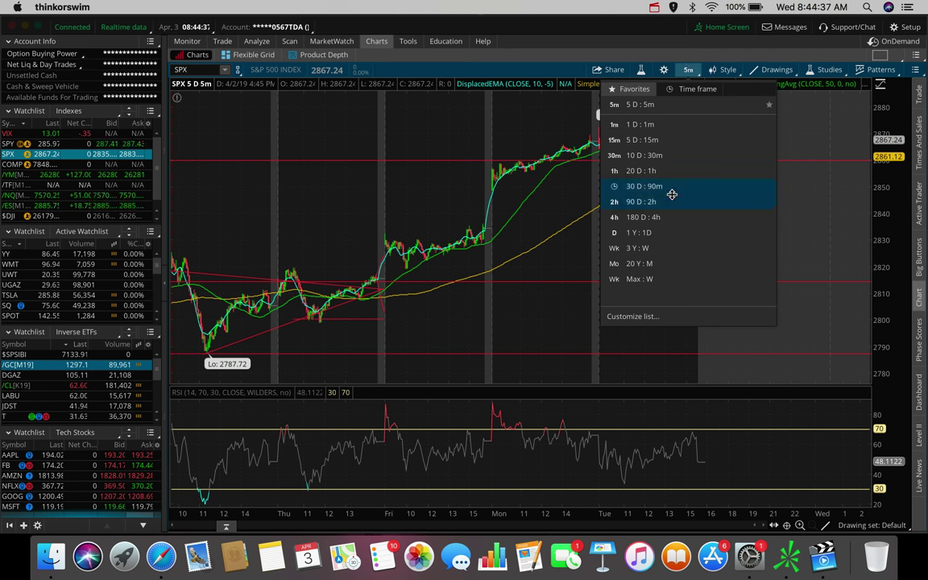
{"action": "left_click", "coordinate": [629, 214]}
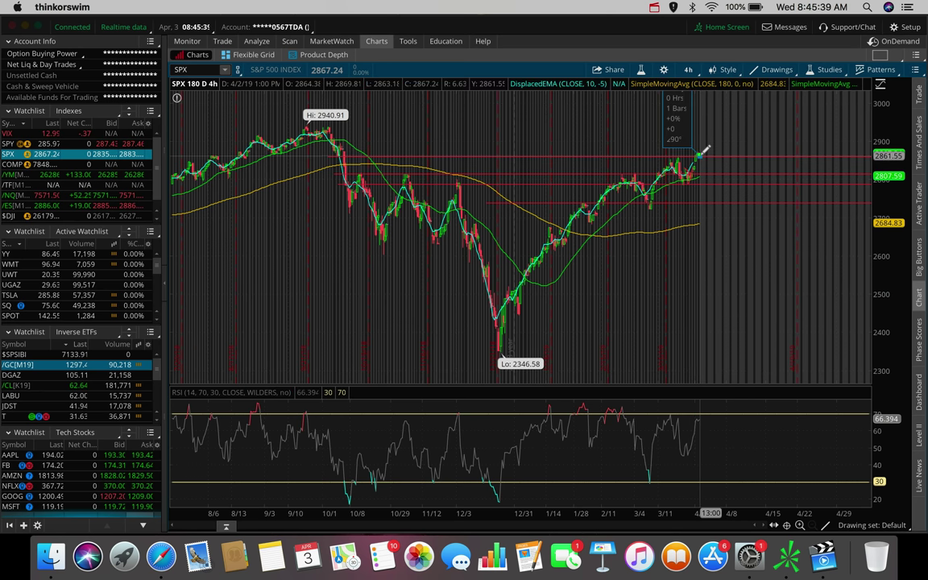
Step: Draw a short rising trendline from the latest SPX candle up to about 2880
{"action": "left_click", "coordinate": [700, 153]}
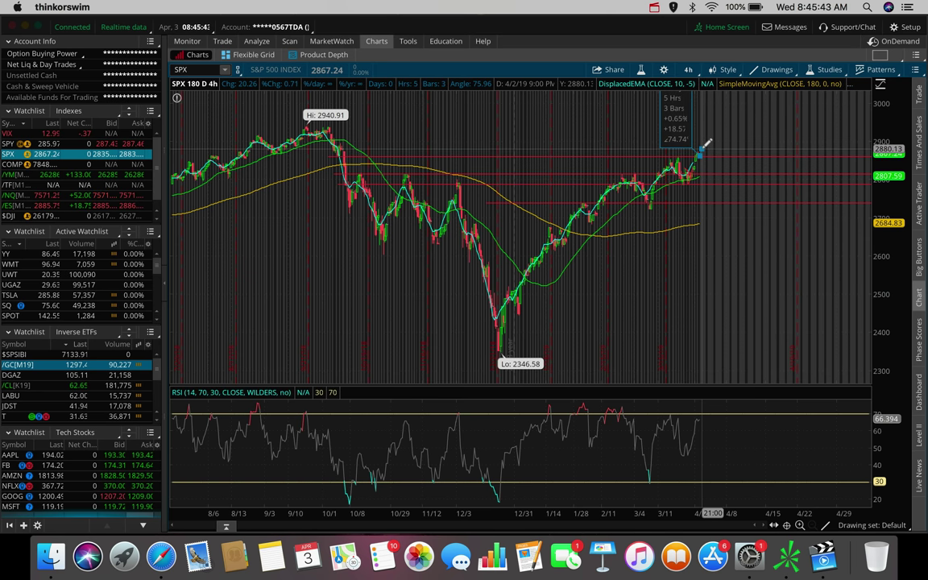
{"action": "scroll", "coordinate": [693, 145], "scroll_direction": "up", "scroll_amount": 5}
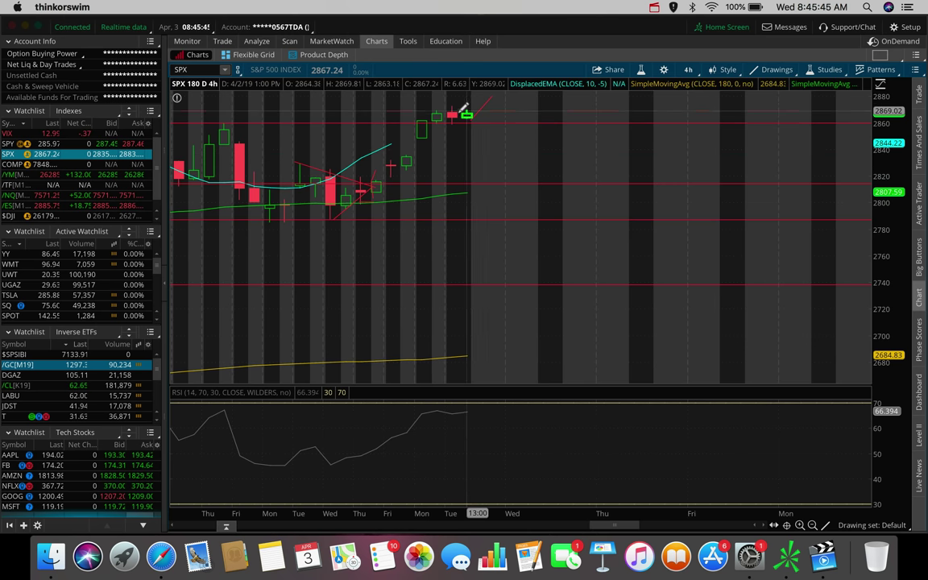
{"action": "scroll", "coordinate": [501, 156], "scroll_direction": "down", "scroll_amount": 10}
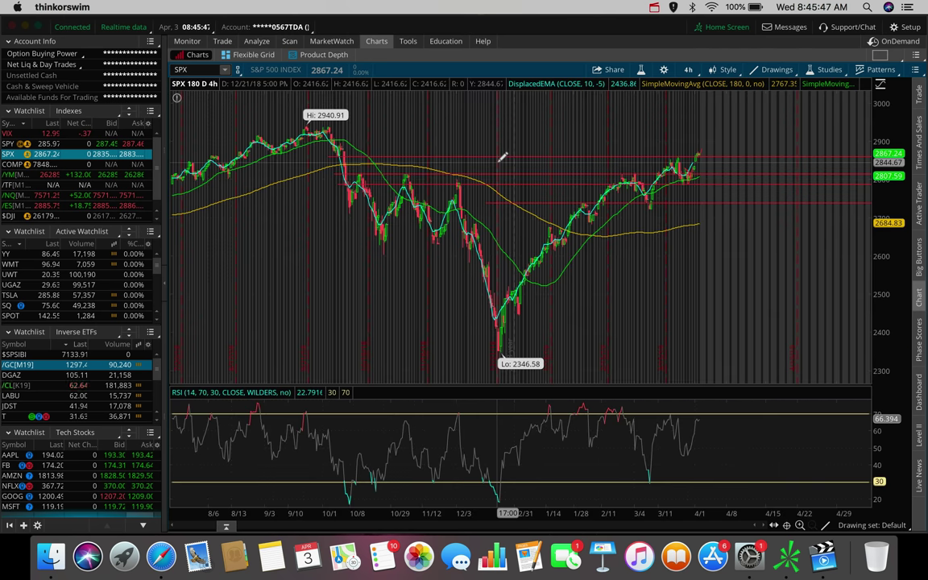
Step: Chart SPY and draw a horizontal trendline at about 285 from mid-March past the latest candle
{"action": "key", "text": "Up"}
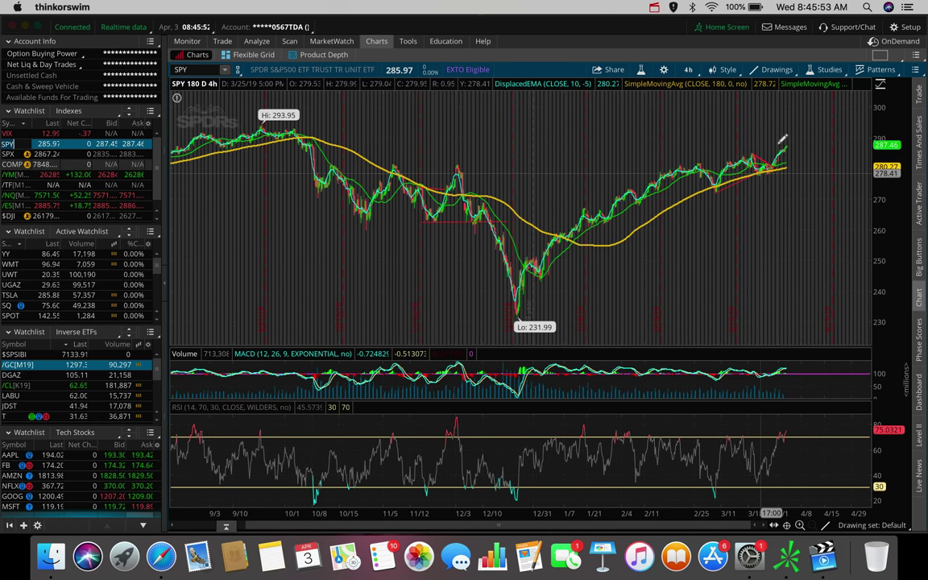
{"action": "left_click", "coordinate": [735, 150]}
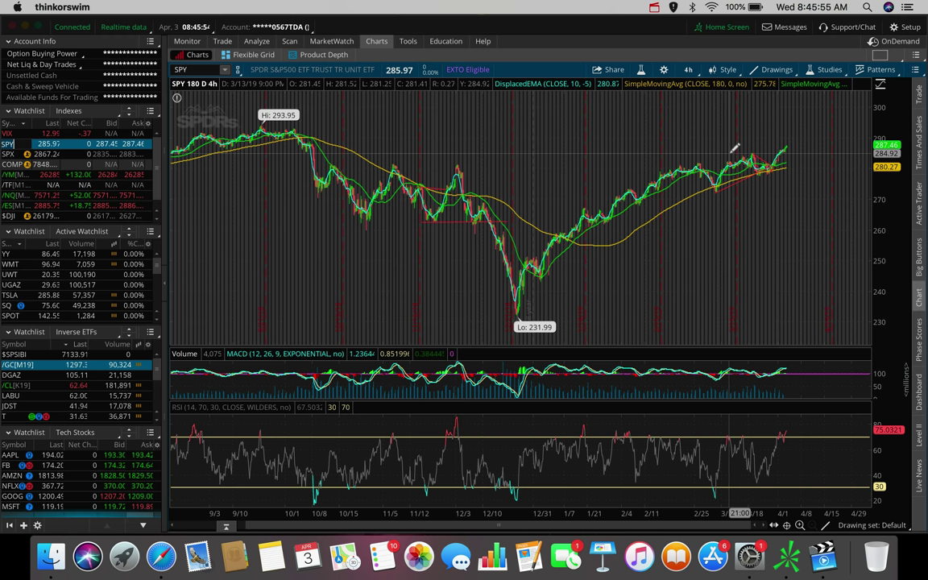
{"action": "left_click", "coordinate": [814, 152]}
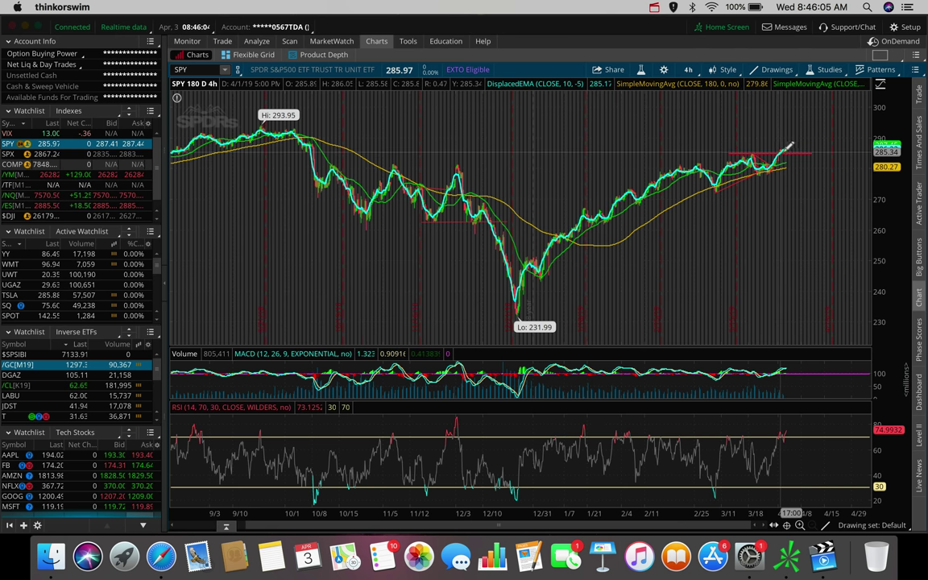
{"action": "scroll", "coordinate": [808, 124], "scroll_direction": "up", "scroll_amount": 5}
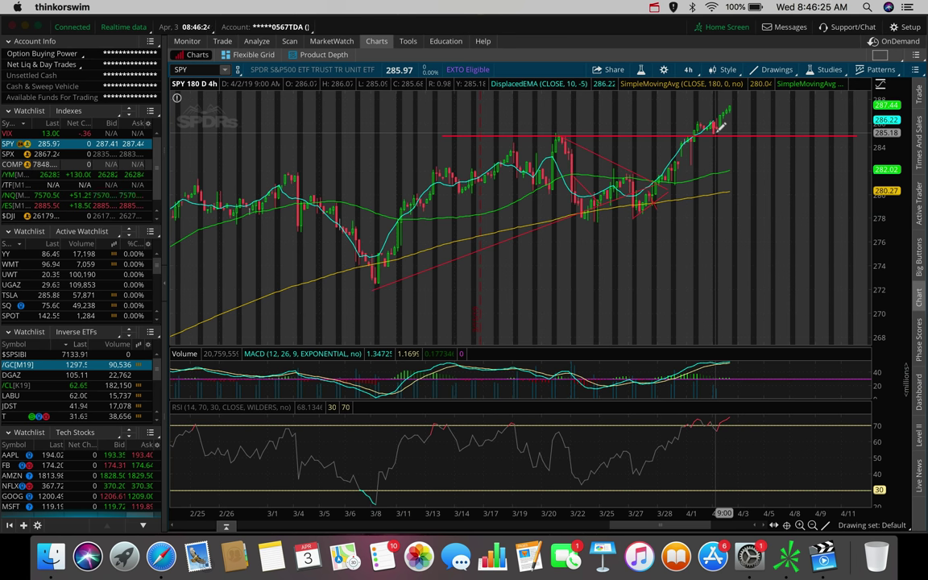
{"action": "right_click", "coordinate": [748, 151]}
{"action": "left_click", "coordinate": [776, 219]}
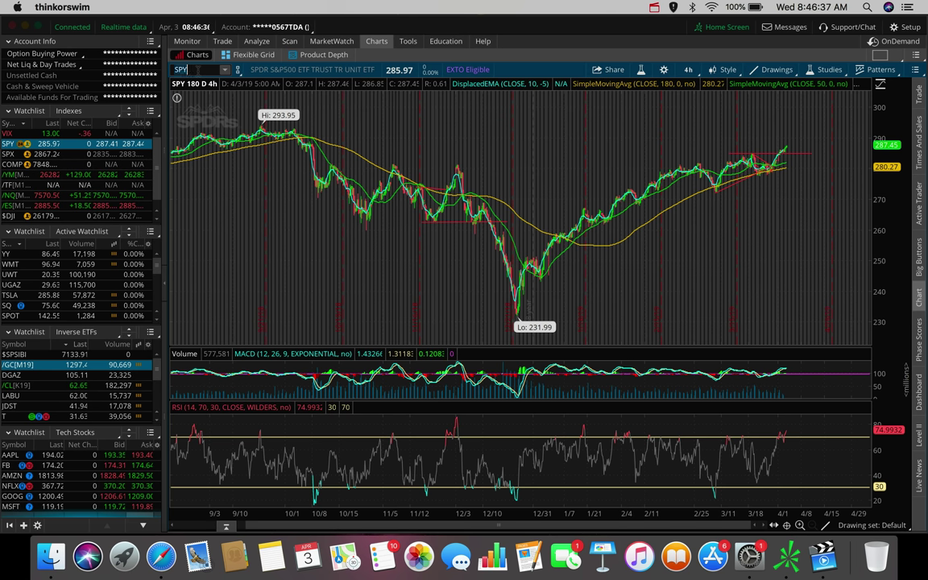
Step: Chart NIO and examine its recent candles against the horizontal trendline at 5.72
{"action": "type", "text": "O"}
{"action": "key", "text": "Return"}
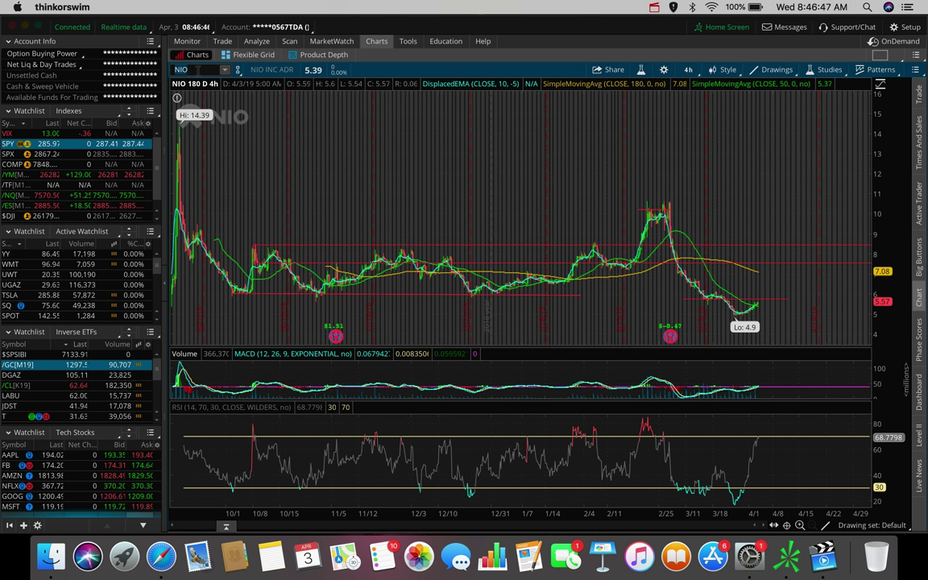
{"action": "left_click", "coordinate": [206, 70]}
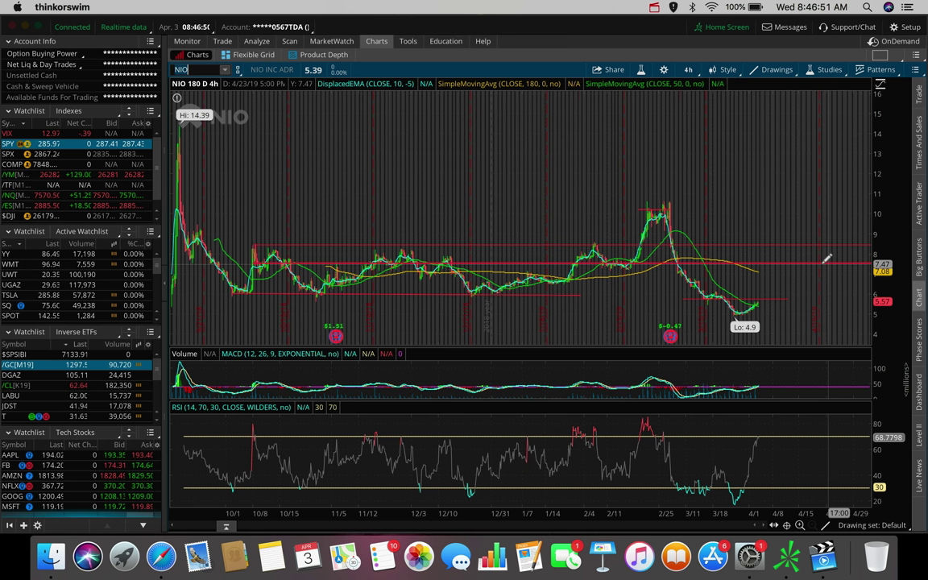
{"action": "left_click_drag", "start_coordinate": [552, 242], "coordinate": [766, 242]}
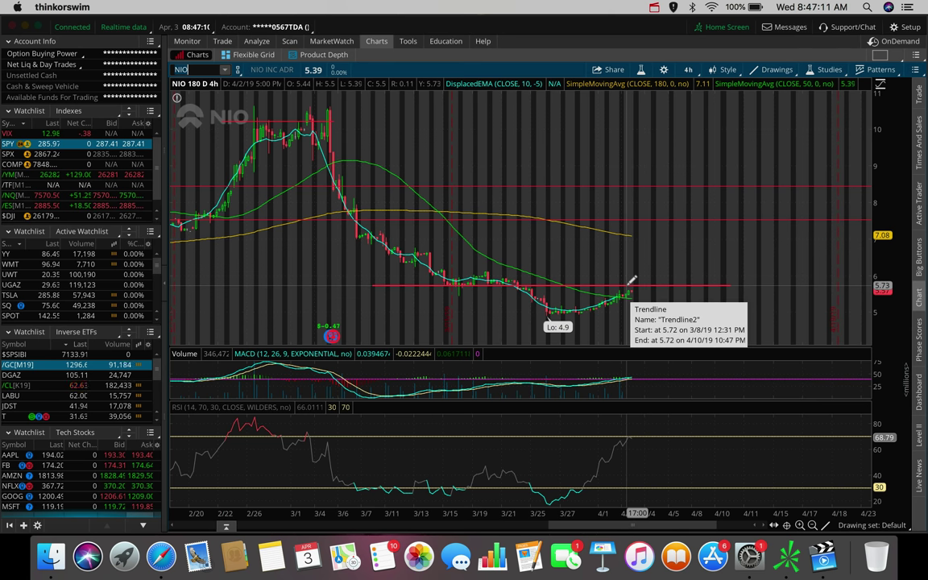
{"action": "scroll", "coordinate": [632, 280], "scroll_direction": "down", "scroll_amount": 5}
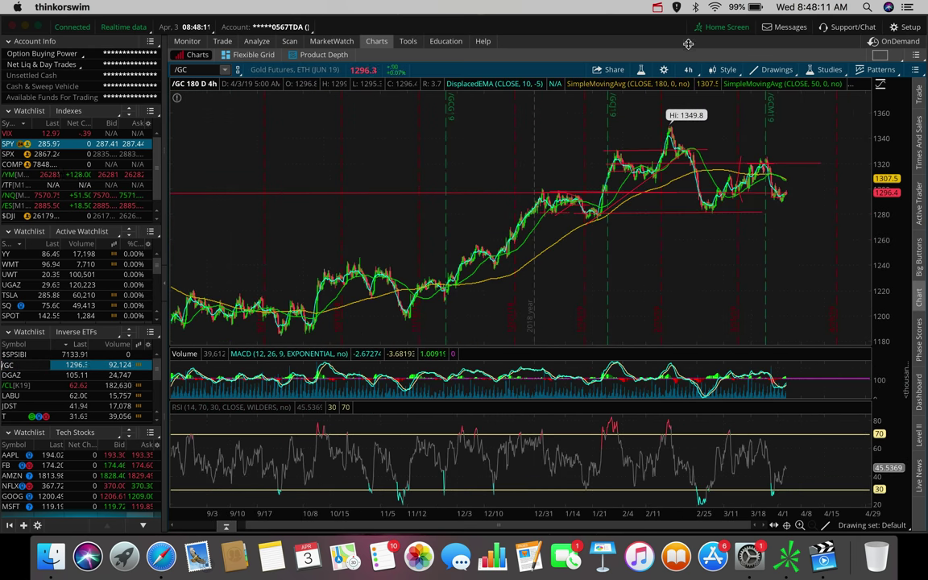
Step: Compare the /GC gold futures chart at 20 D : 1h and 180 D : 4h, leaving it at 20 D : 1h
{"action": "left_click", "coordinate": [688, 69]}
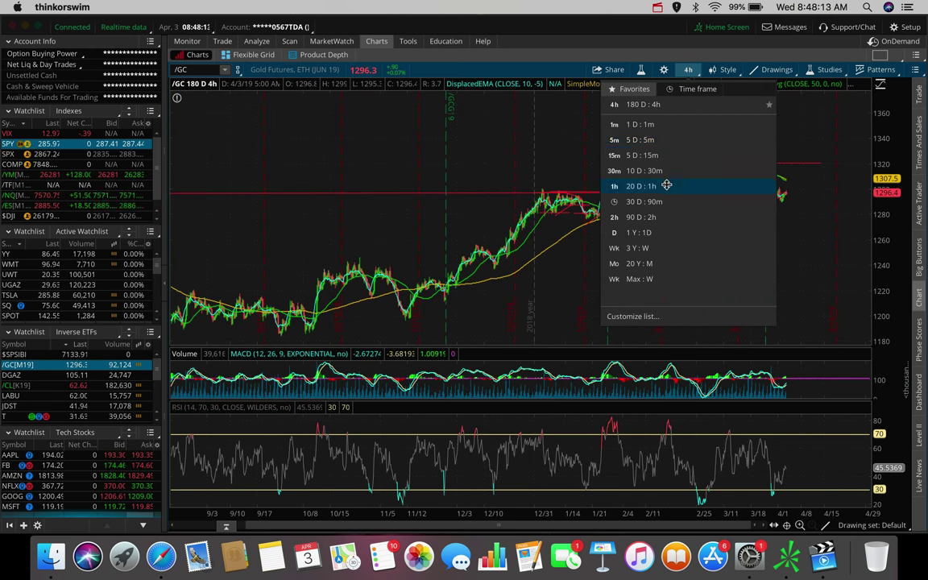
{"action": "left_click", "coordinate": [642, 186]}
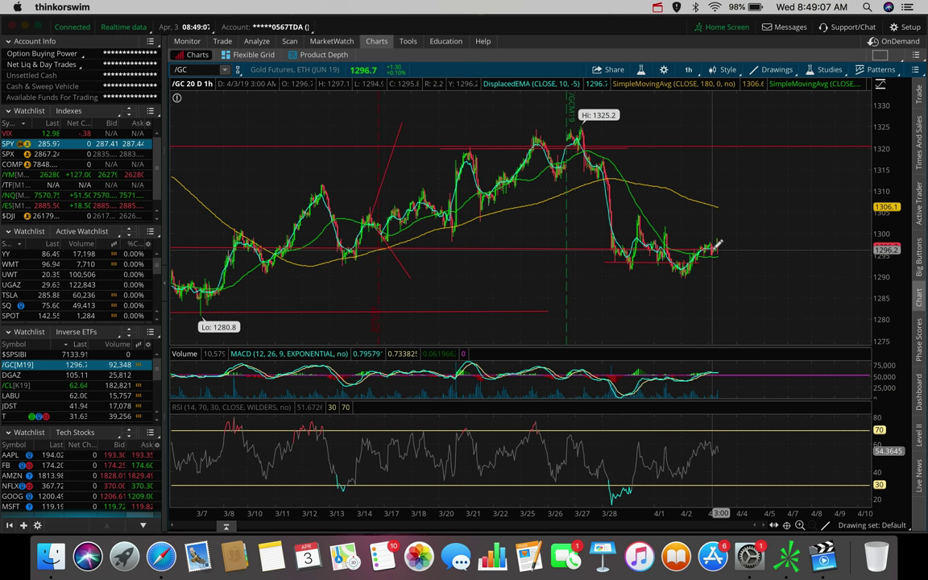
{"action": "left_click", "coordinate": [688, 69]}
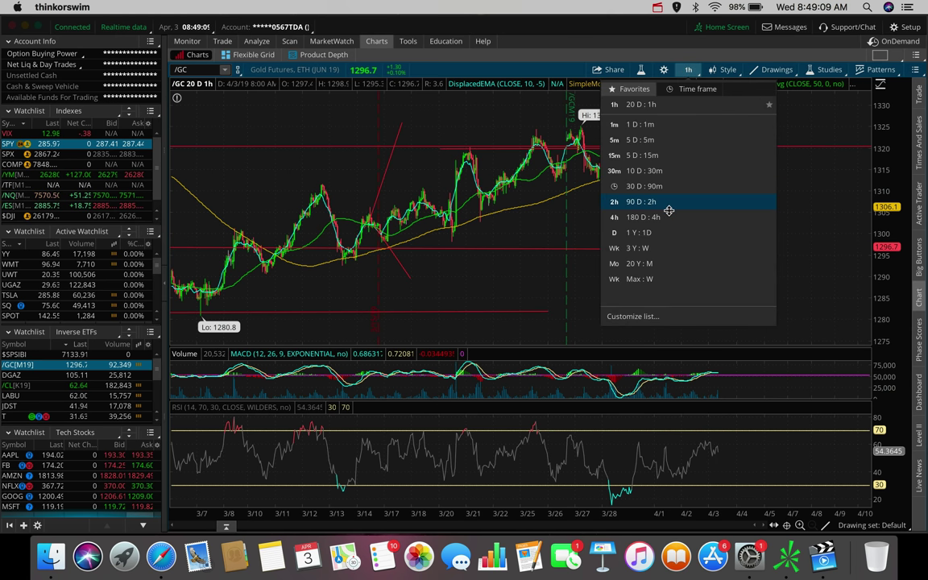
{"action": "left_click", "coordinate": [673, 209]}
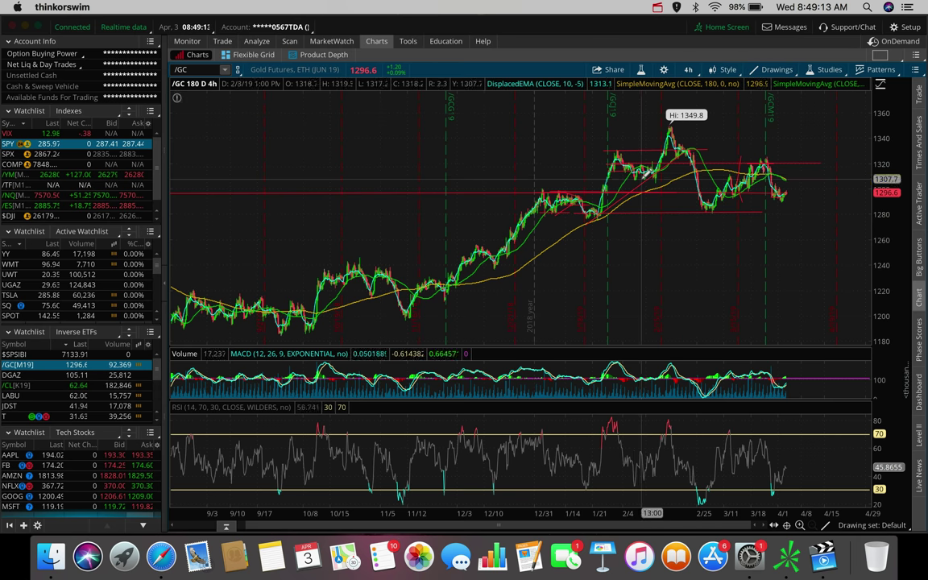
{"action": "mouse_move", "coordinate": [560, 188]}
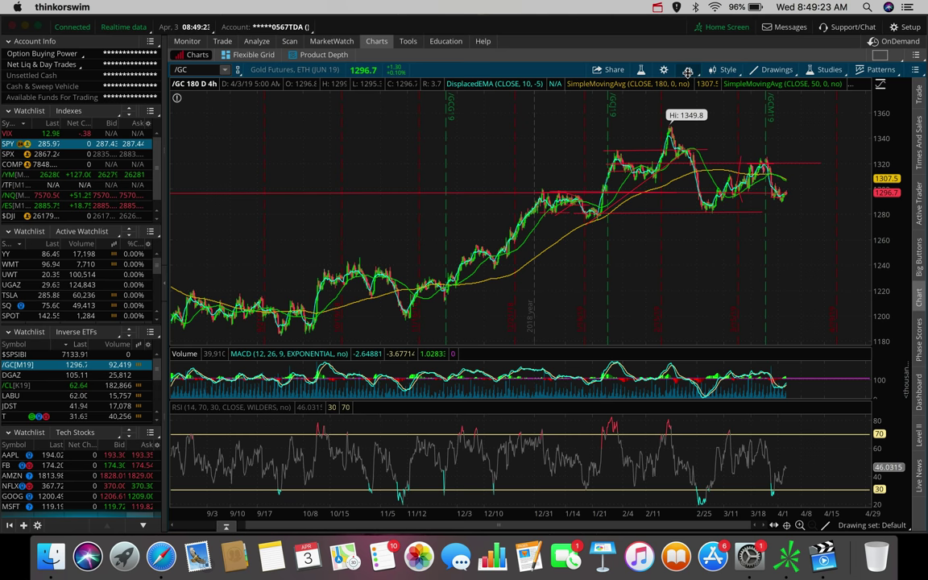
{"action": "left_click", "coordinate": [687, 71]}
{"action": "left_click", "coordinate": [651, 186]}
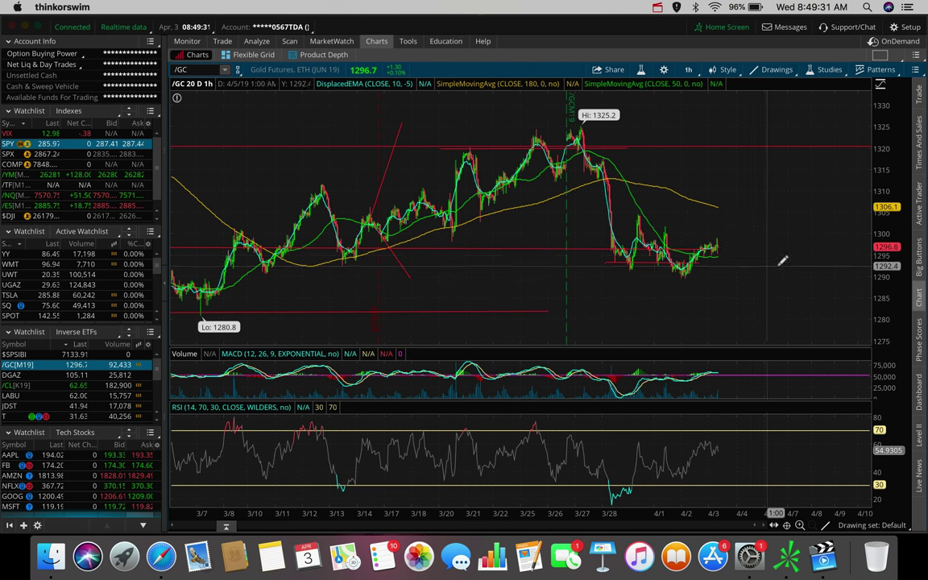
Step: Draw horizontal /GC trendlines at about 1300.5 and 1304, plus a steep rising line from the latest candle to about 1313
{"action": "left_click", "coordinate": [626, 231]}
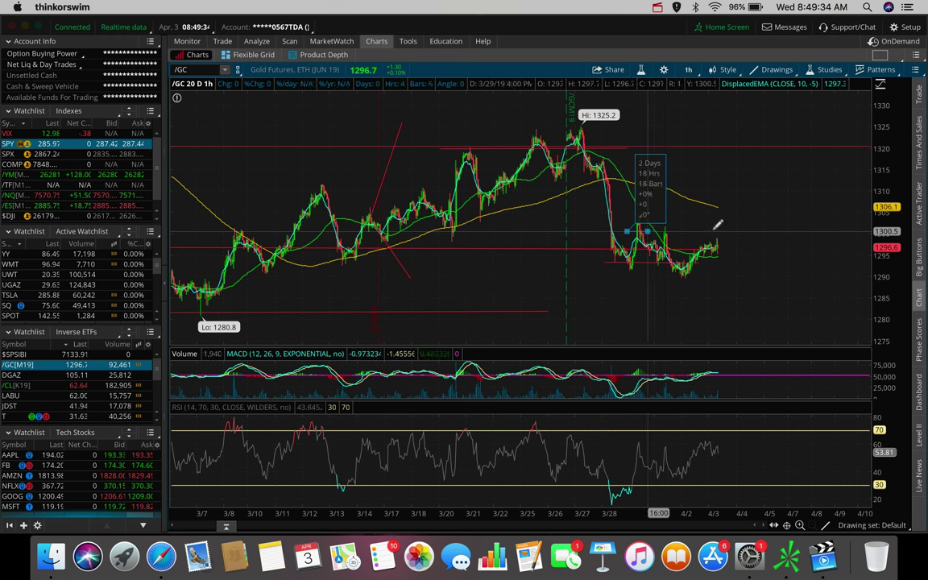
{"action": "left_click", "coordinate": [787, 231]}
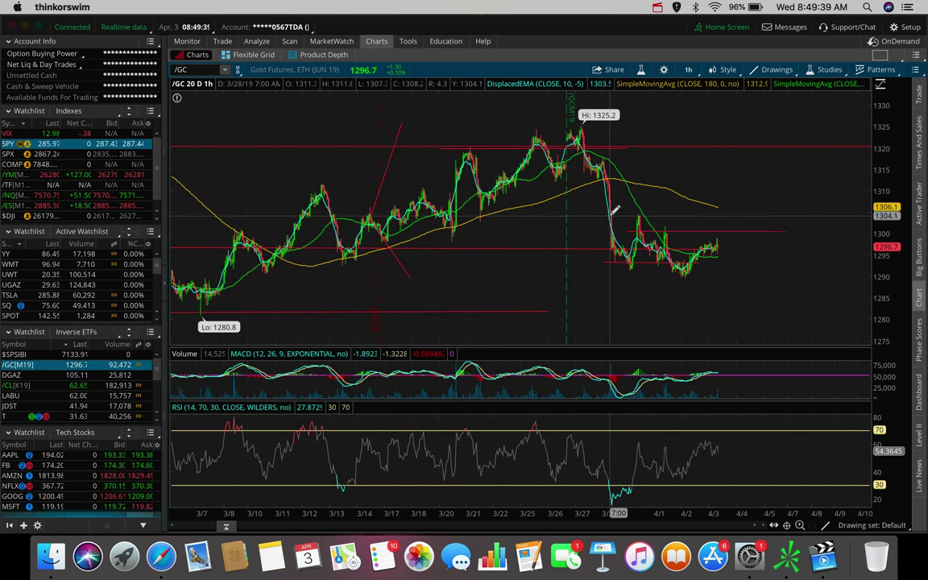
{"action": "left_click", "coordinate": [609, 213]}
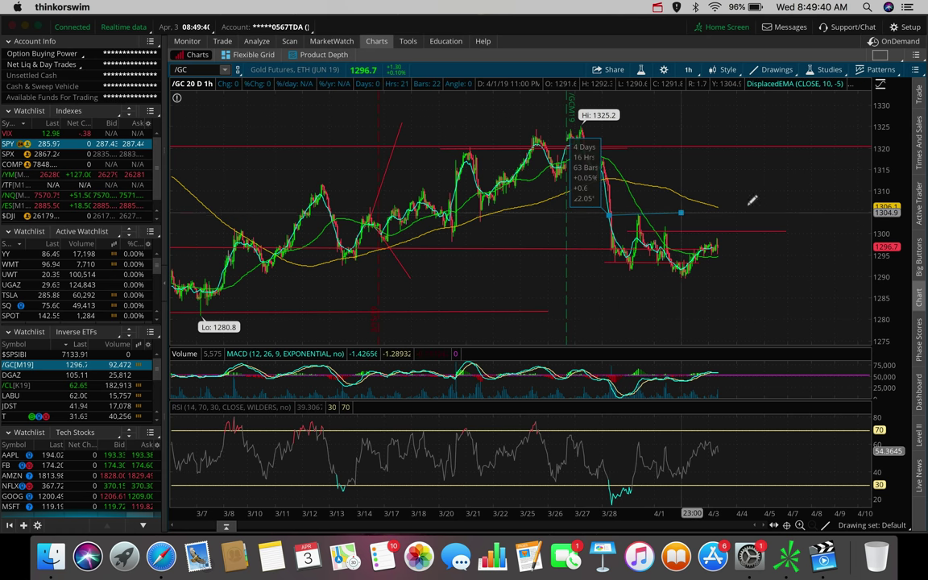
{"action": "left_click", "coordinate": [814, 213]}
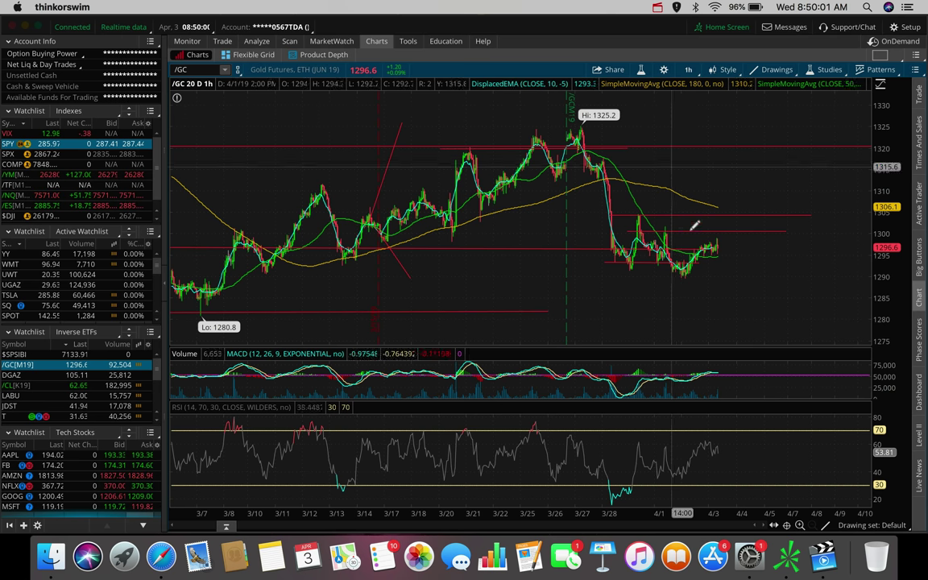
{"action": "left_click_drag", "start_coordinate": [721, 243], "coordinate": [732, 173]}
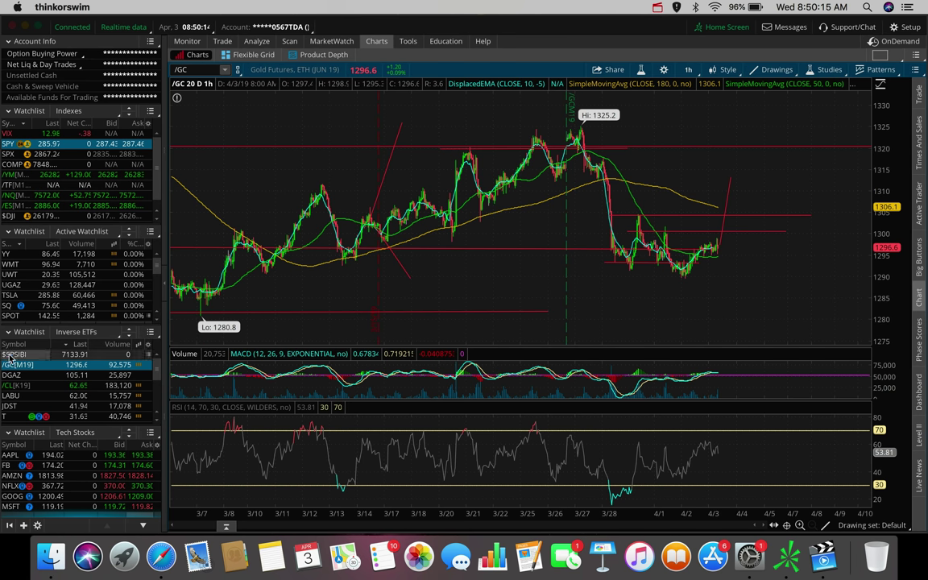
Step: Chart NVDA from the active watchlist and examine it at 20 D : 1h and 180 D : 4h
{"action": "scroll", "coordinate": [56, 268], "scroll_direction": "down", "scroll_amount": 5}
{"action": "scroll", "coordinate": [37, 271], "scroll_direction": "up", "scroll_amount": 2}
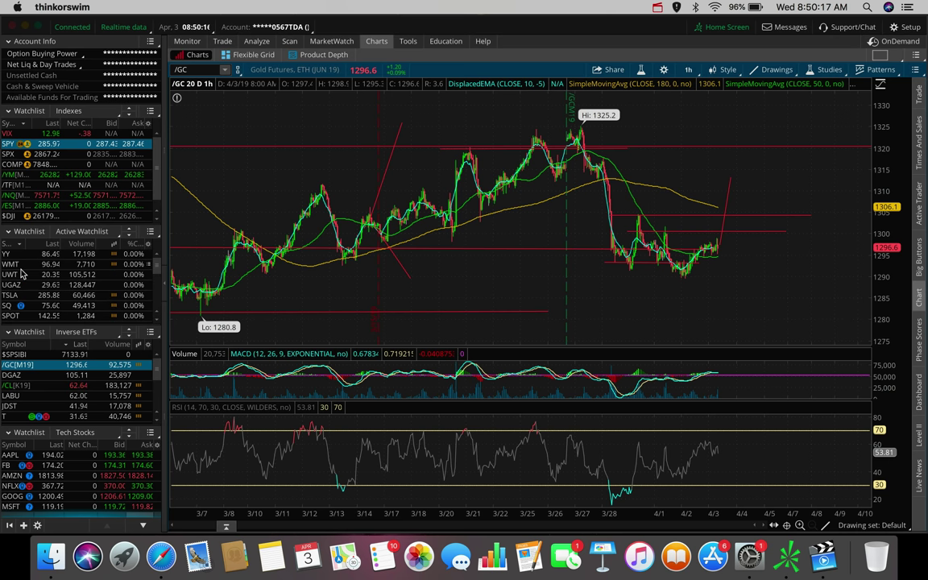
{"action": "scroll", "coordinate": [21, 274], "scroll_direction": "down", "scroll_amount": 2}
{"action": "scroll", "coordinate": [17, 273], "scroll_direction": "up", "scroll_amount": 2}
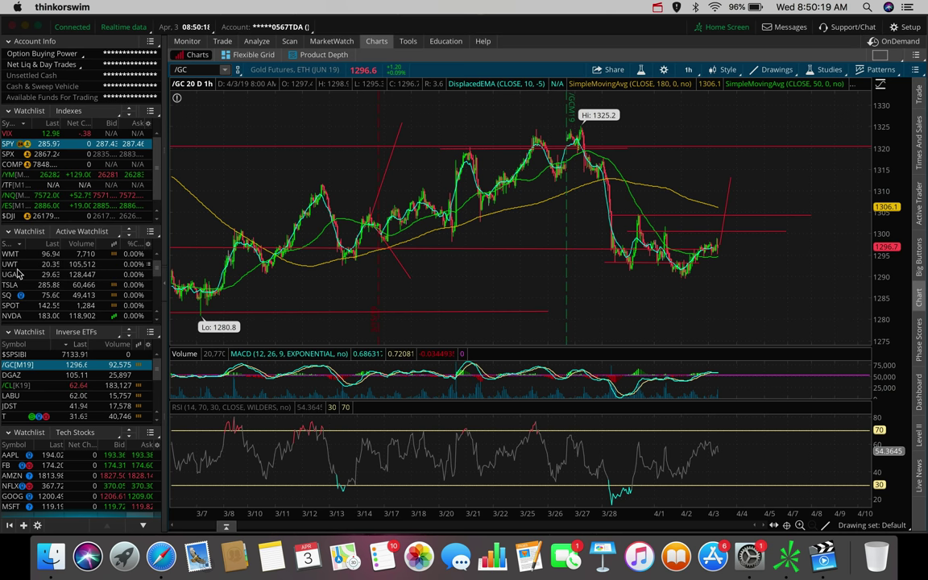
{"action": "left_click", "coordinate": [18, 316]}
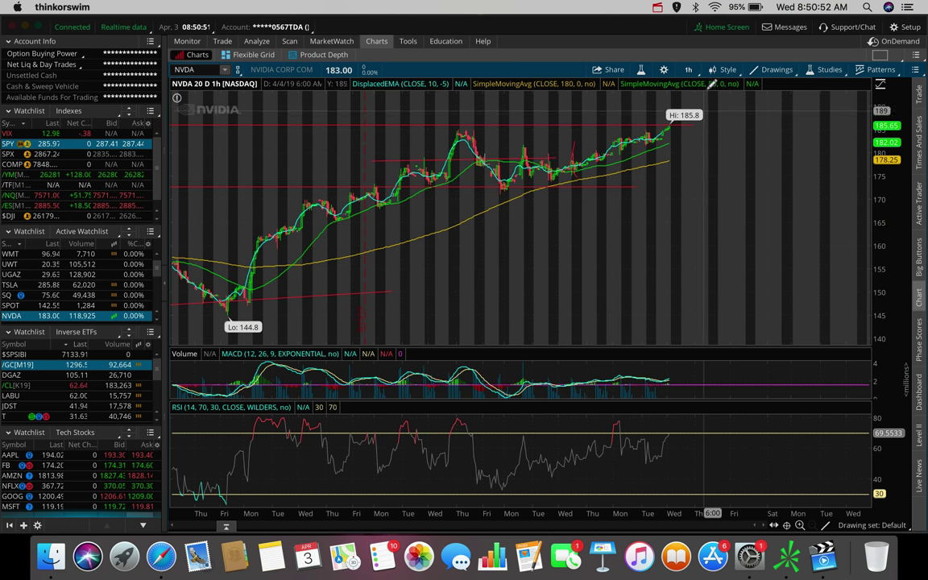
{"action": "left_click", "coordinate": [691, 70]}
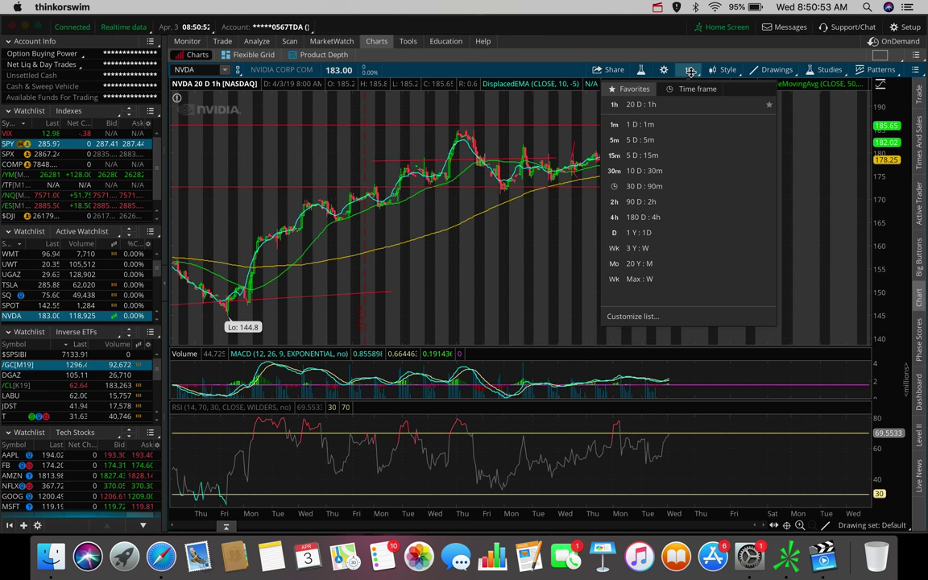
{"action": "left_click", "coordinate": [666, 215]}
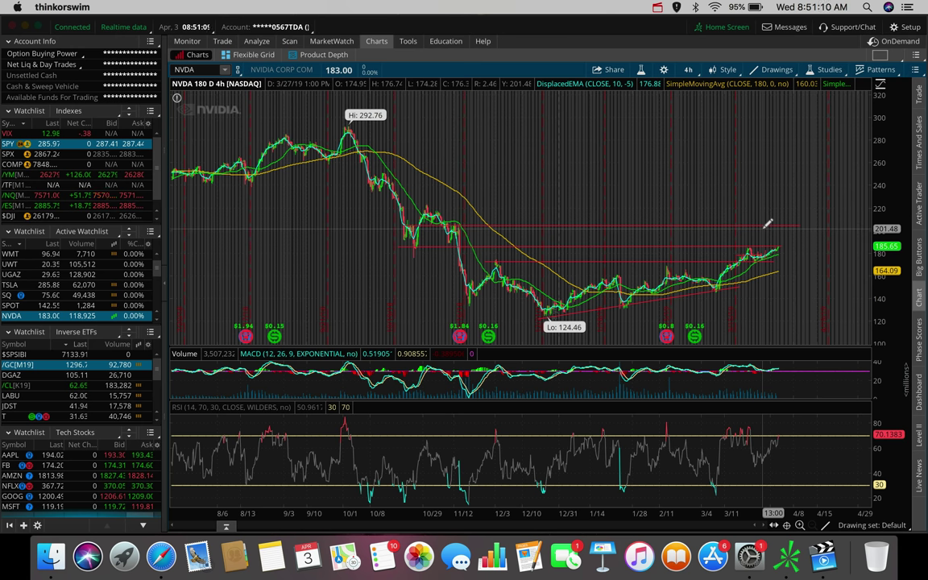
Step: Chart /CL crude oil futures and examine the 4h candles and RSI from mid-February to the latest candle
{"action": "left_click", "coordinate": [8, 386]}
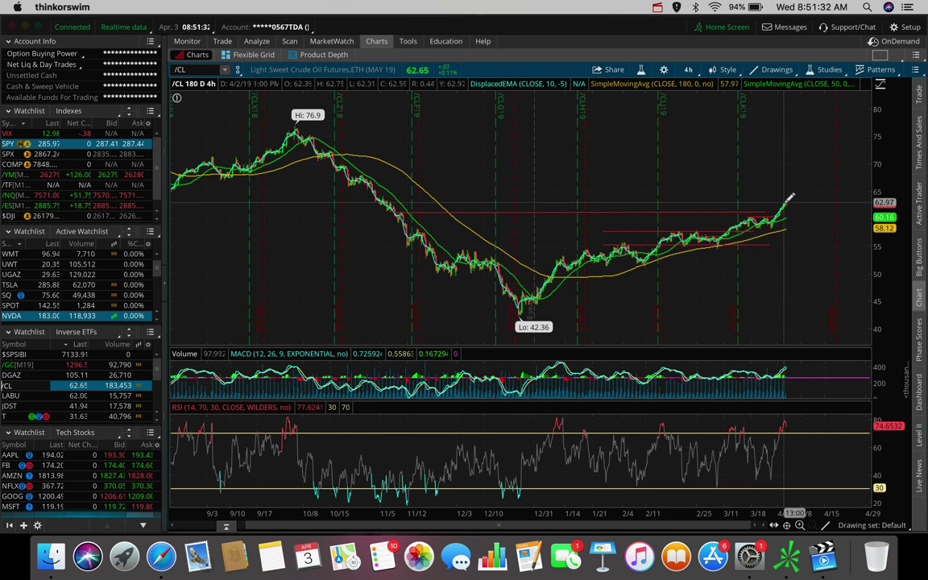
{"action": "left_click_drag", "start_coordinate": [792, 197], "coordinate": [654, 198]}
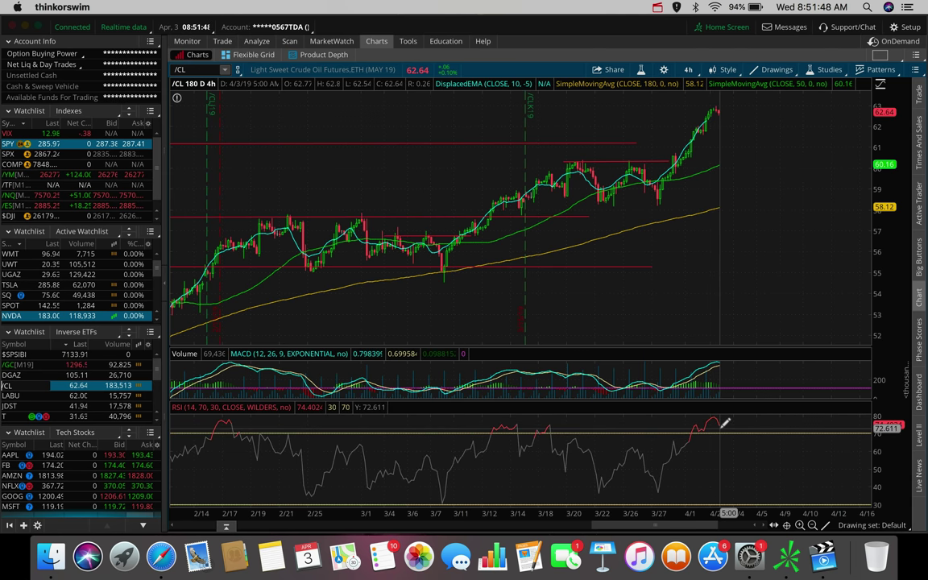
Step: Chart TSLA and draw a steep rising trendline from just above the latest candle at about 294 to about 322
{"action": "scroll", "coordinate": [766, 191], "scroll_direction": "down", "scroll_amount": 5}
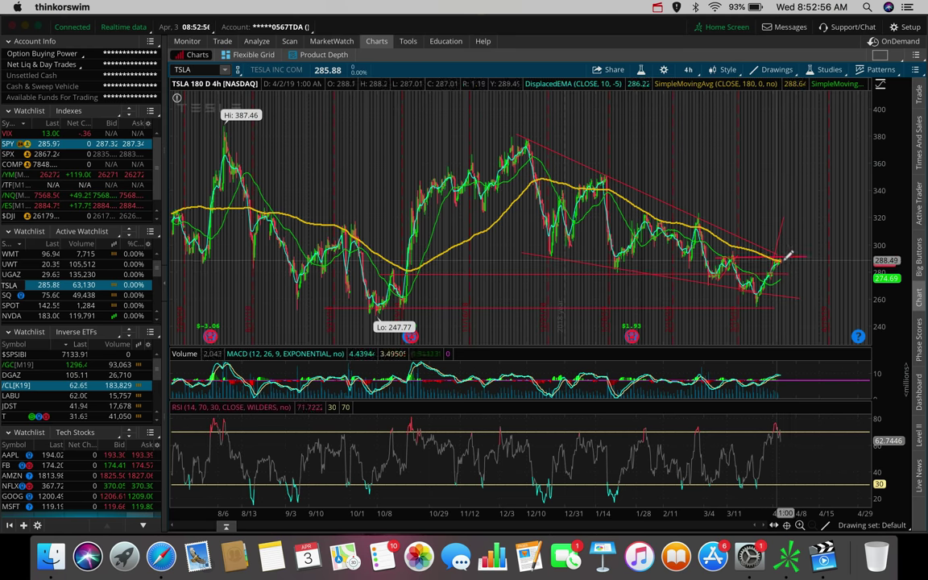
{"action": "left_click_drag", "start_coordinate": [782, 254], "coordinate": [785, 216]}
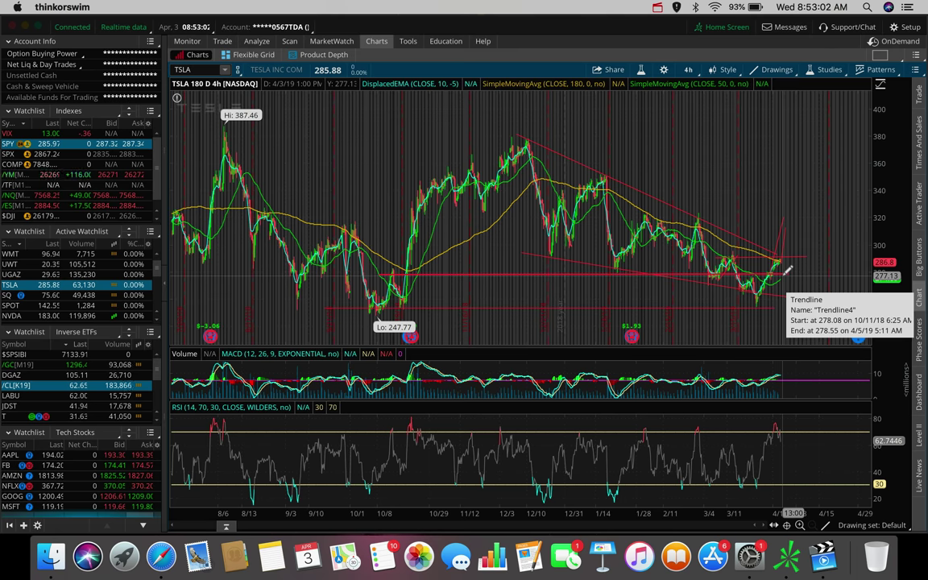
Step: Chart /NG natural gas futures and compare the 1 D : 1m and 20 D : 1h time frames, leaving it at 20 D : 1h
{"action": "scroll", "coordinate": [10, 401], "scroll_direction": "down", "scroll_amount": 5}
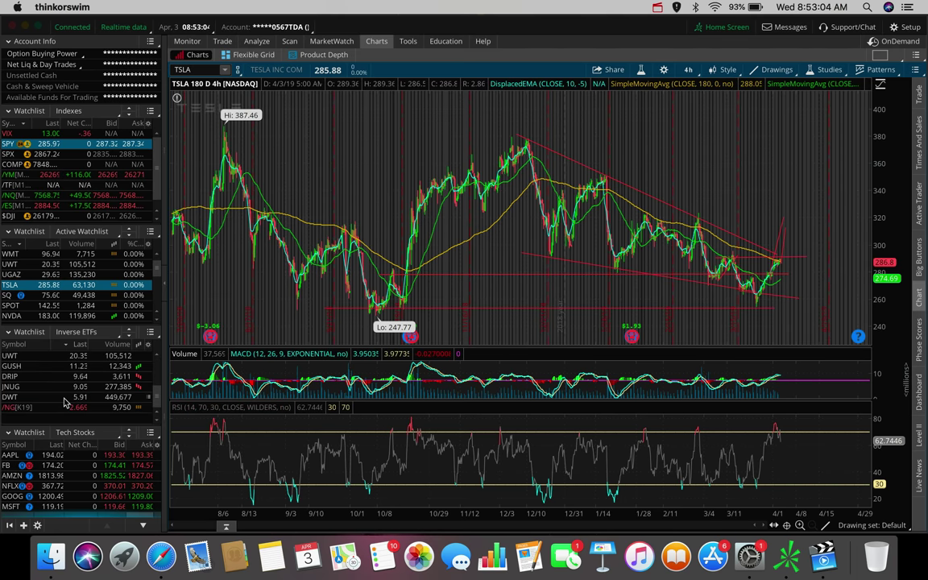
{"action": "left_click", "coordinate": [9, 406]}
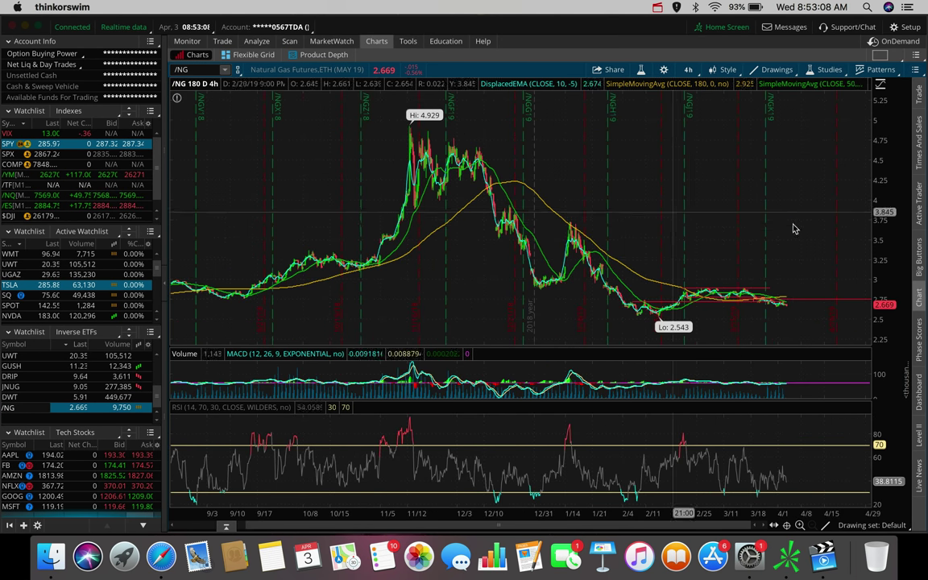
{"action": "left_click", "coordinate": [690, 69]}
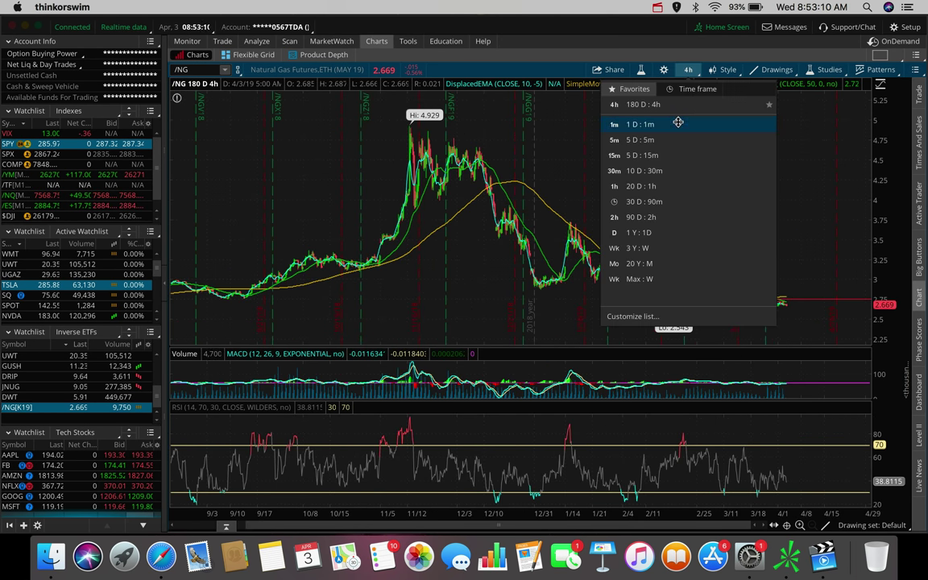
{"action": "left_click", "coordinate": [613, 110]}
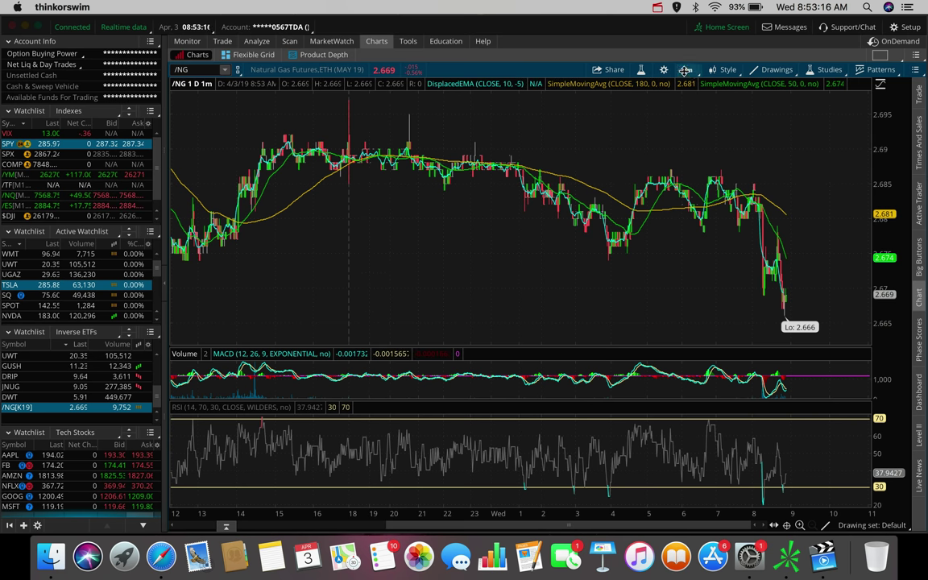
{"action": "left_click", "coordinate": [688, 69]}
{"action": "left_click", "coordinate": [655, 154]}
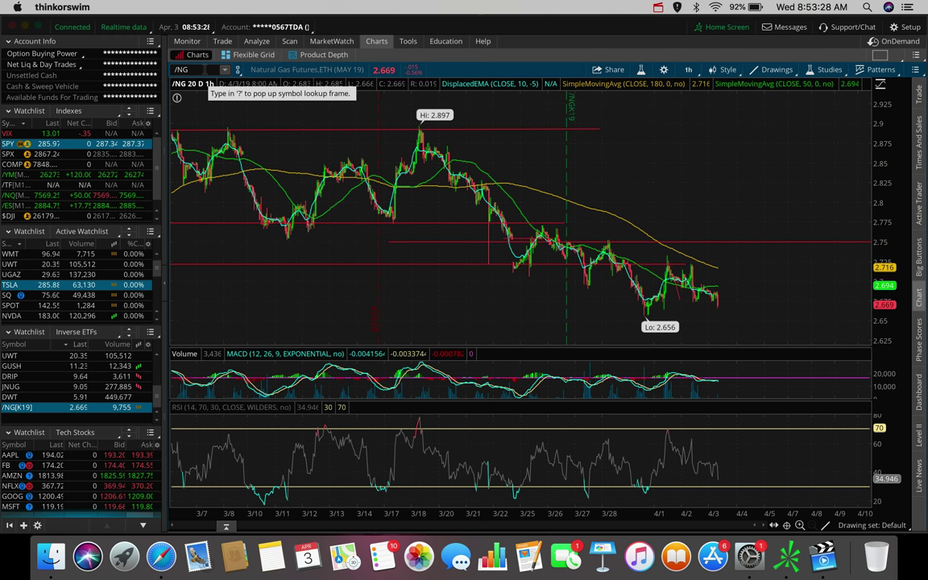
Step: Chart DGAZ at 20 D : 1h
{"action": "left_click", "coordinate": [201, 71]}
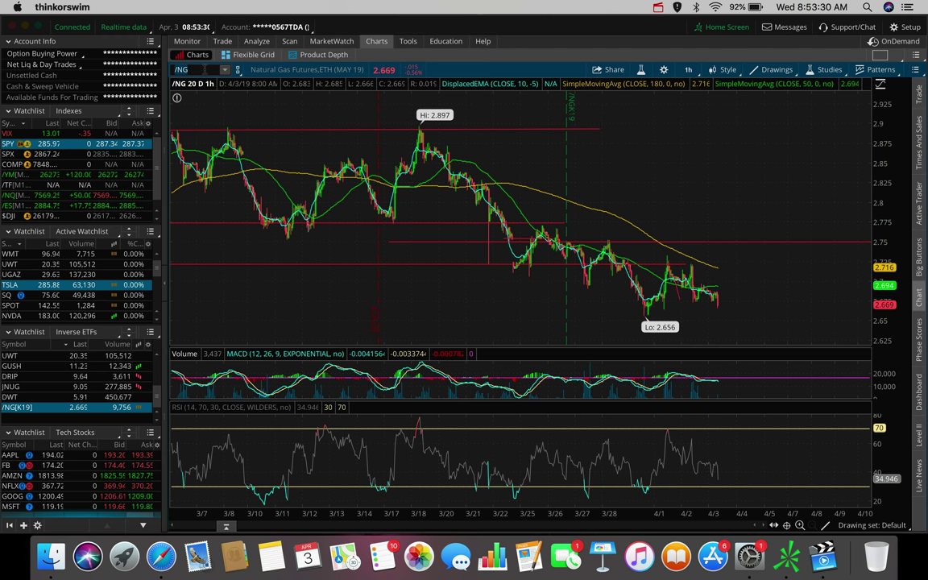
{"action": "type", "text": "DGAZ"}
{"action": "key", "text": "Return"}
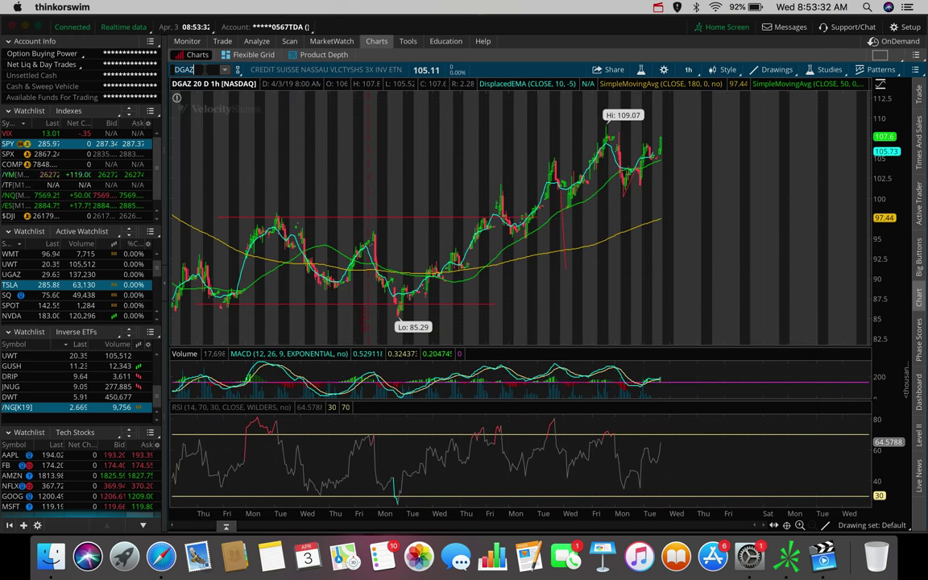